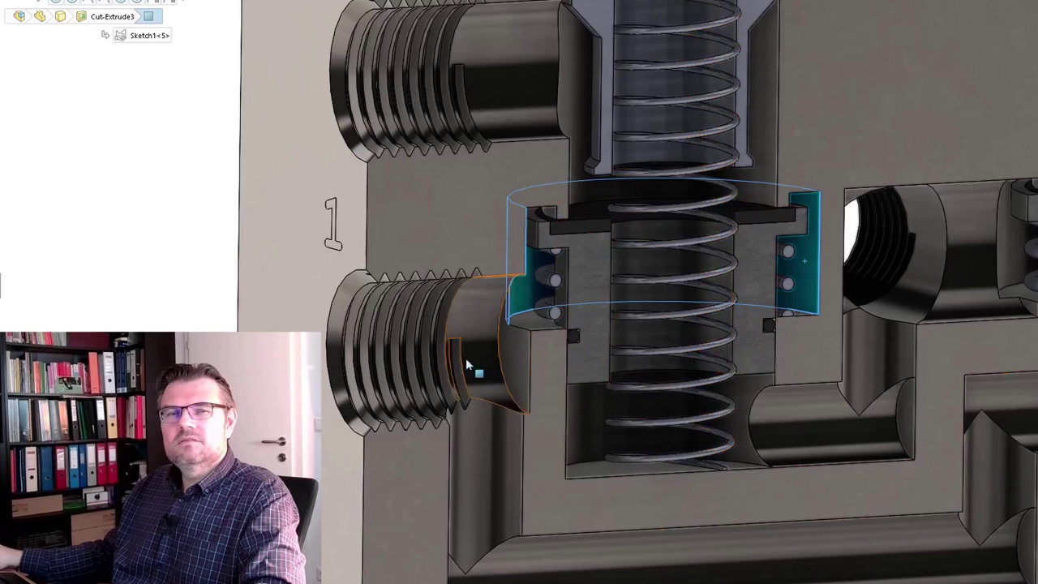
# Highlight the lower-left port bore, the right-edge face, the chamber's upper face and the face beside the thread.
pyautogui.click(498, 451)
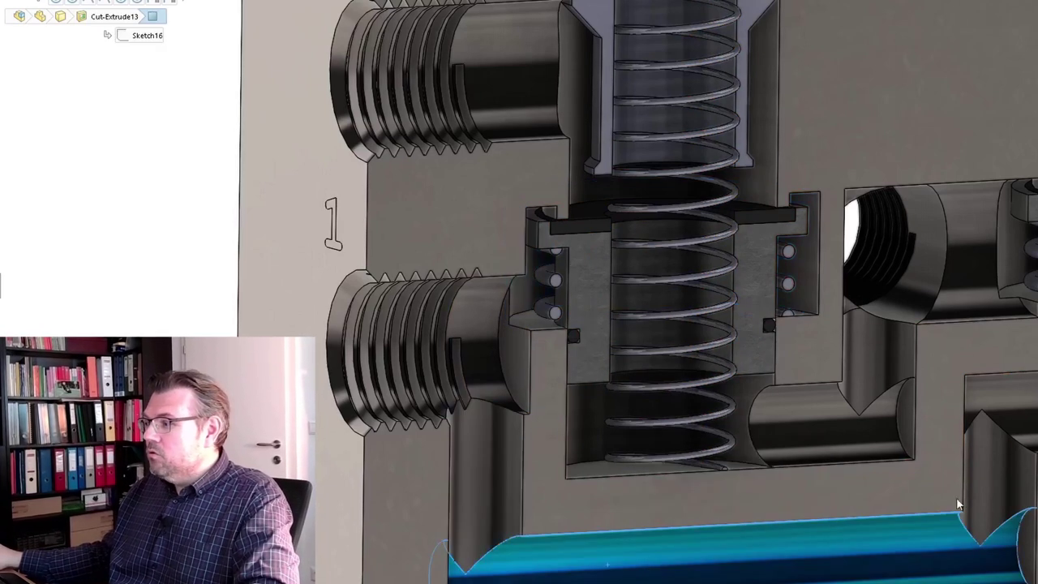
pyautogui.click(1026, 444)
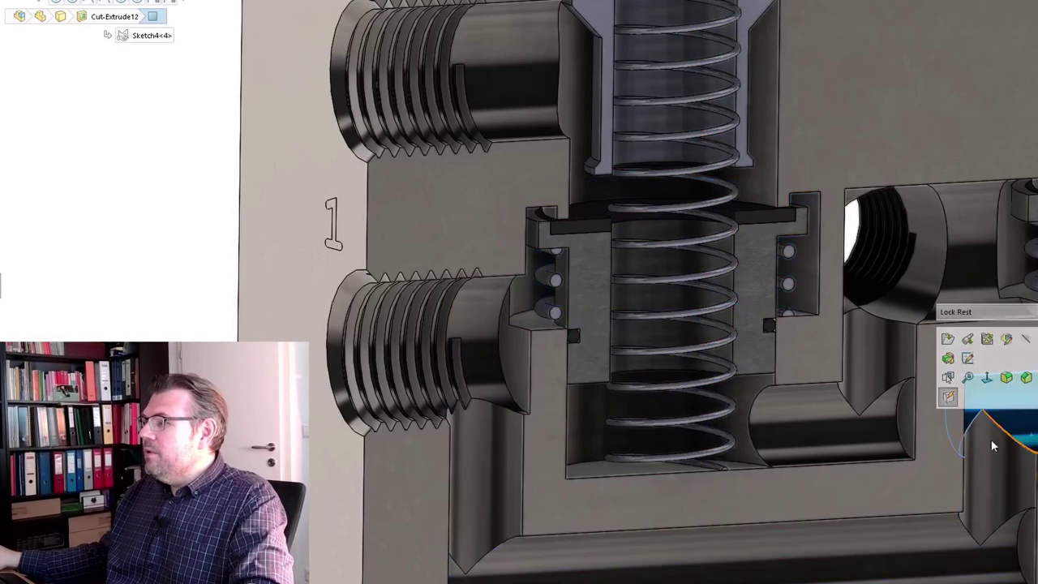
pyautogui.click(971, 436)
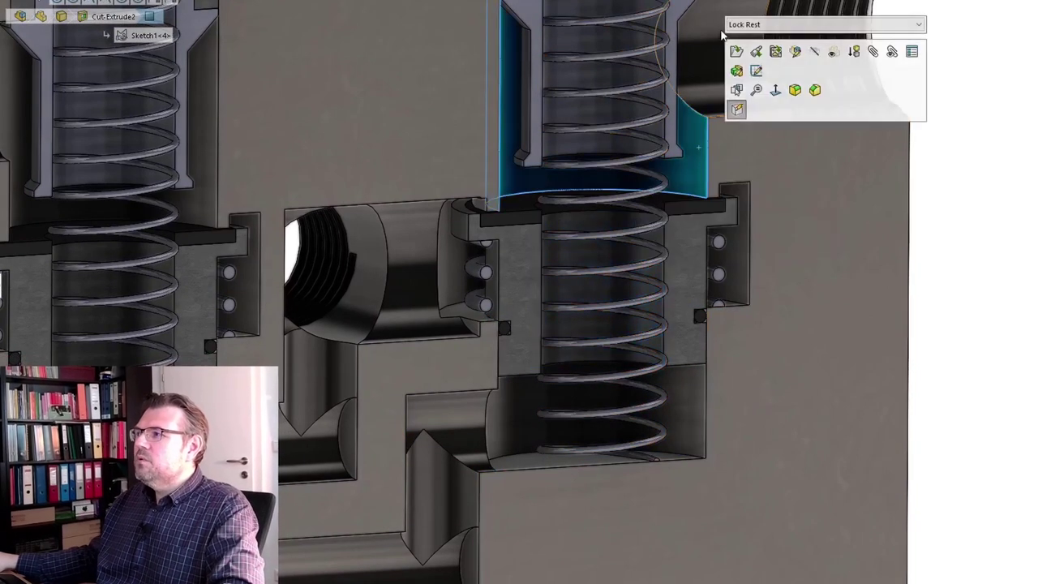
pyautogui.click(732, 49)
# Zoom and orbit the section to show its right side with both spring-plunger chambers.
pyautogui.scroll(-5, 808, 120)
pyautogui.scroll(3, 666, 150)
pyautogui.moveTo(724, 243); pyautogui.dragTo(625, 293)
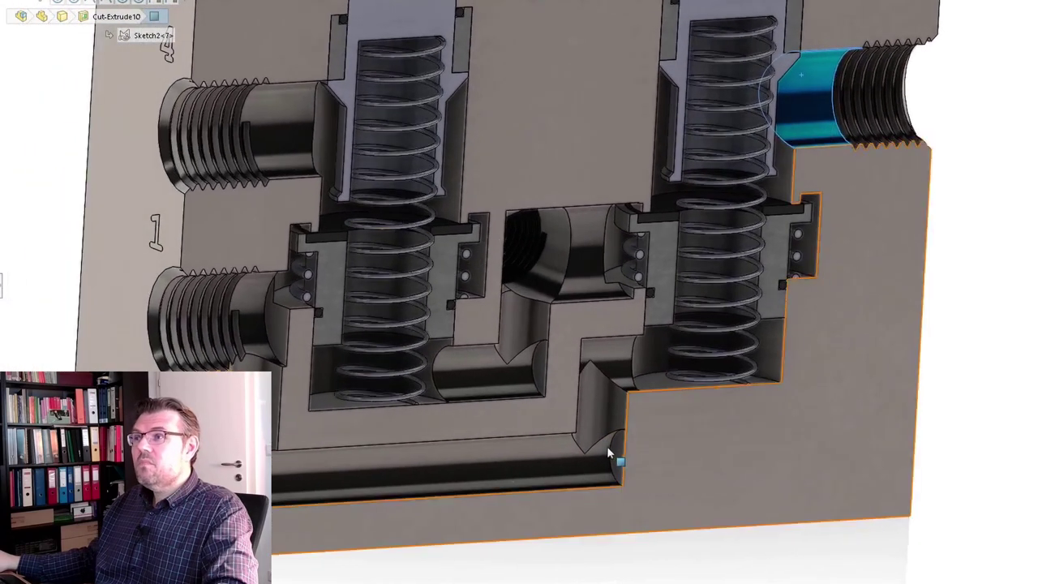
# Highlight the left thread face, upper bore, lower vertical bore and horizontal cross-bore.
pyautogui.click(281, 120)
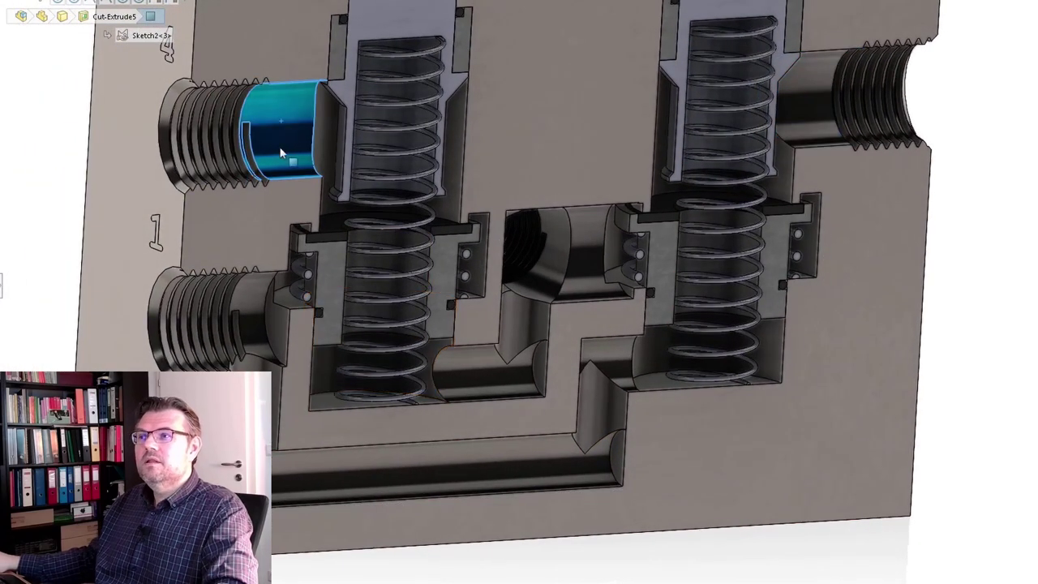
pyautogui.click(326, 134)
pyautogui.click(384, 288)
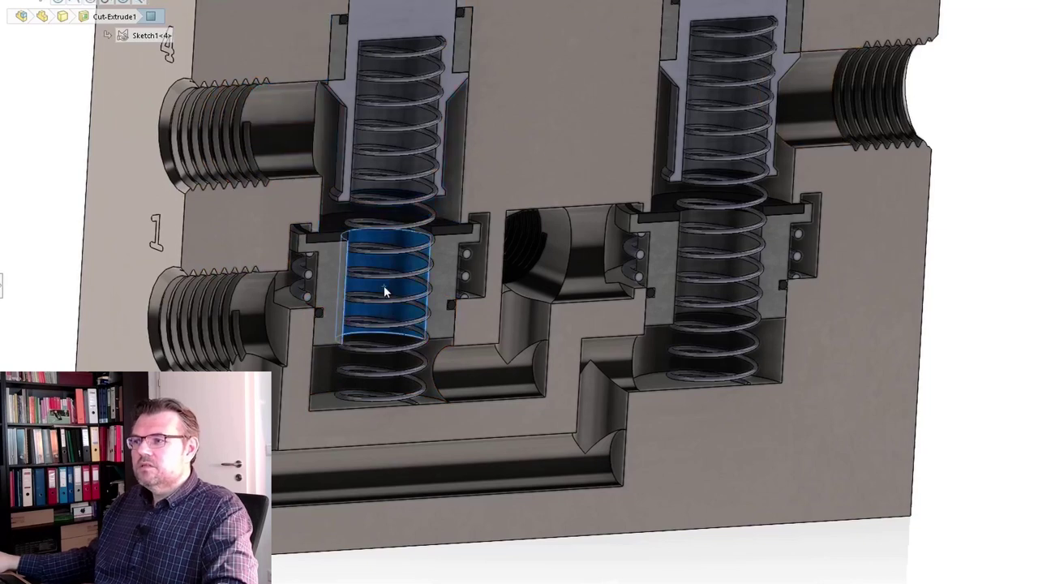
pyautogui.click(444, 373)
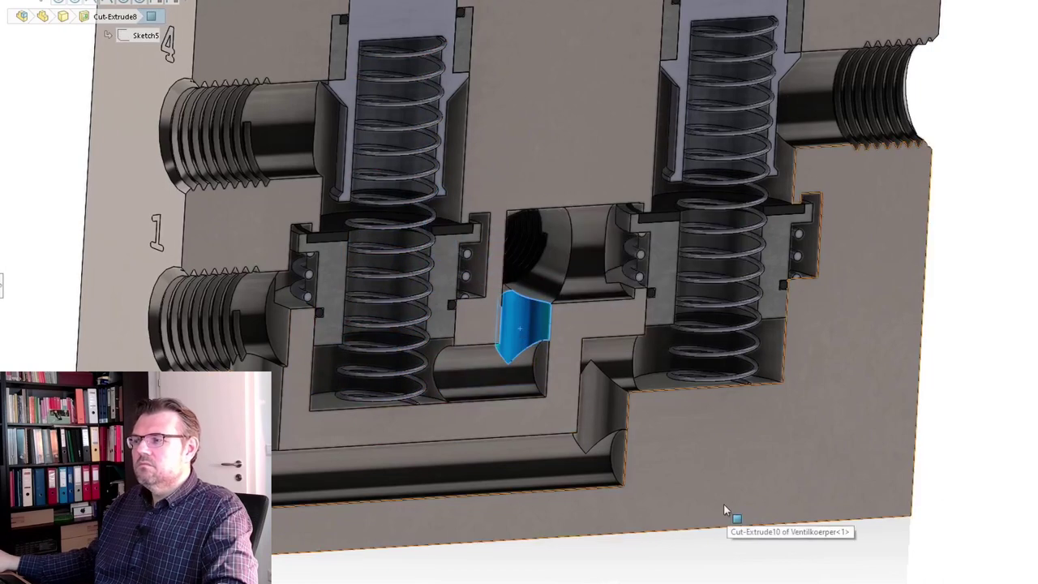
# Turn the section to a frontal view and highlight the face right of the ball cavity.
pyautogui.moveTo(723, 503); pyautogui.dragTo(661, 496)
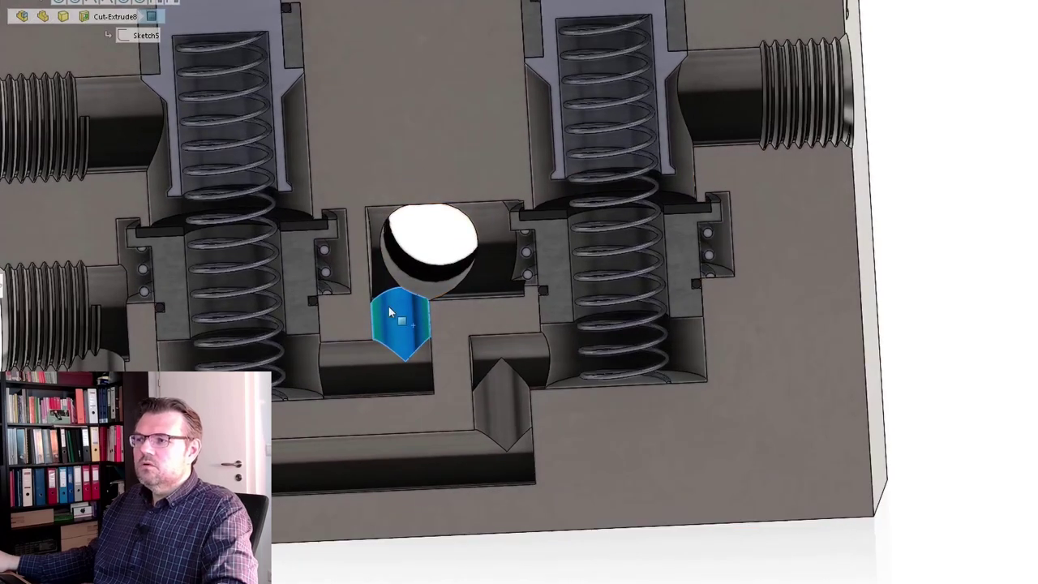
pyautogui.moveTo(389, 304); pyautogui.dragTo(429, 250)
pyautogui.scroll(2, 487, 266)
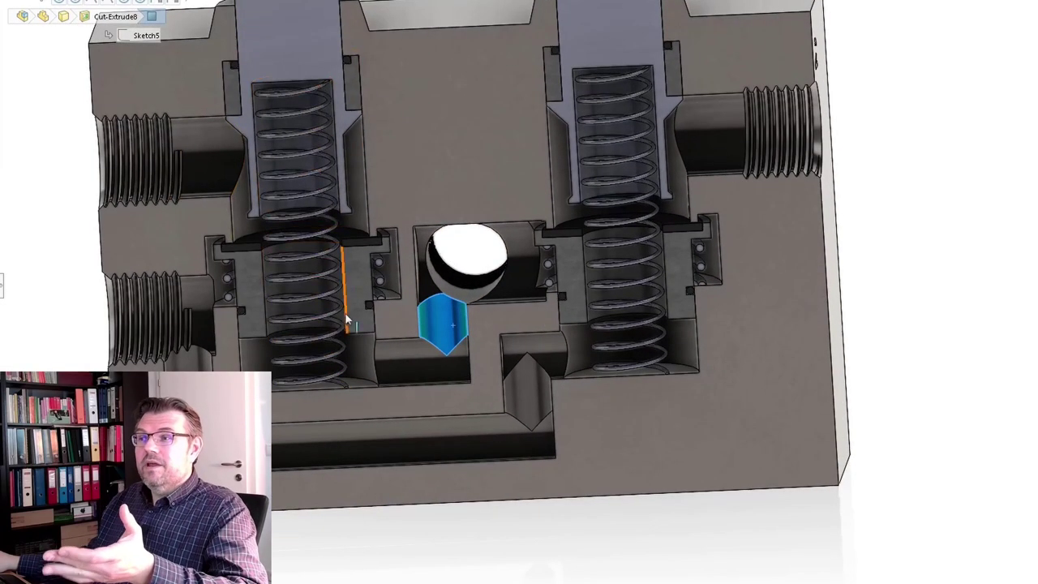
pyautogui.click(523, 264)
pyautogui.scroll(4, 567, 280)
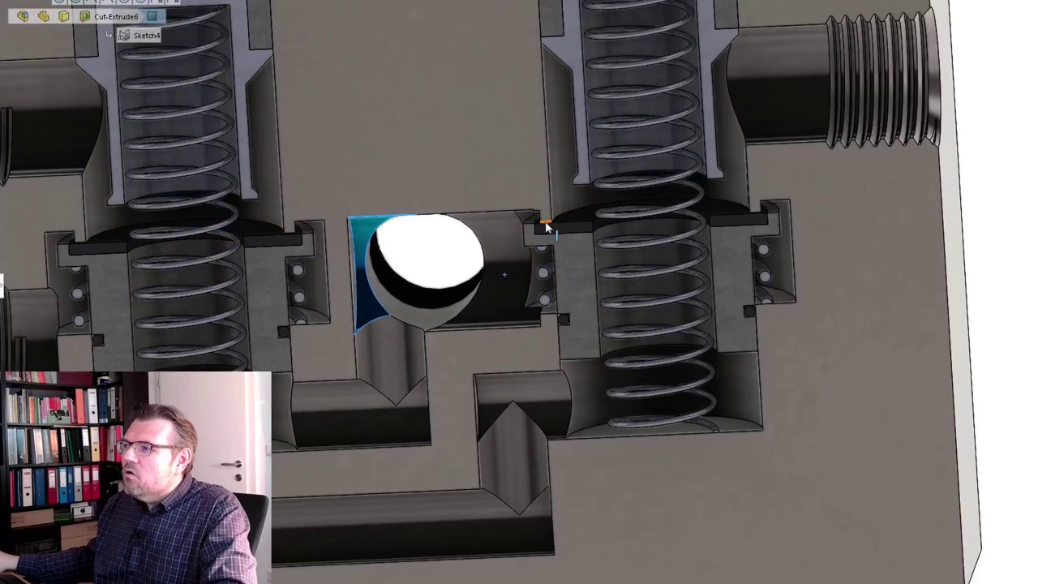
pyautogui.scroll(-5, 531, 329)
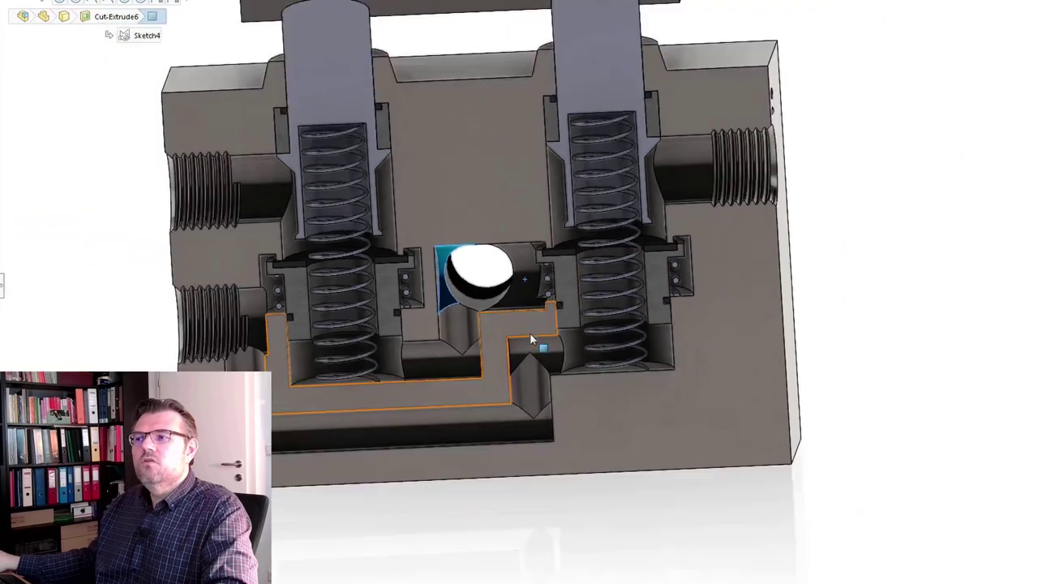
pyautogui.scroll(-2, 529, 332)
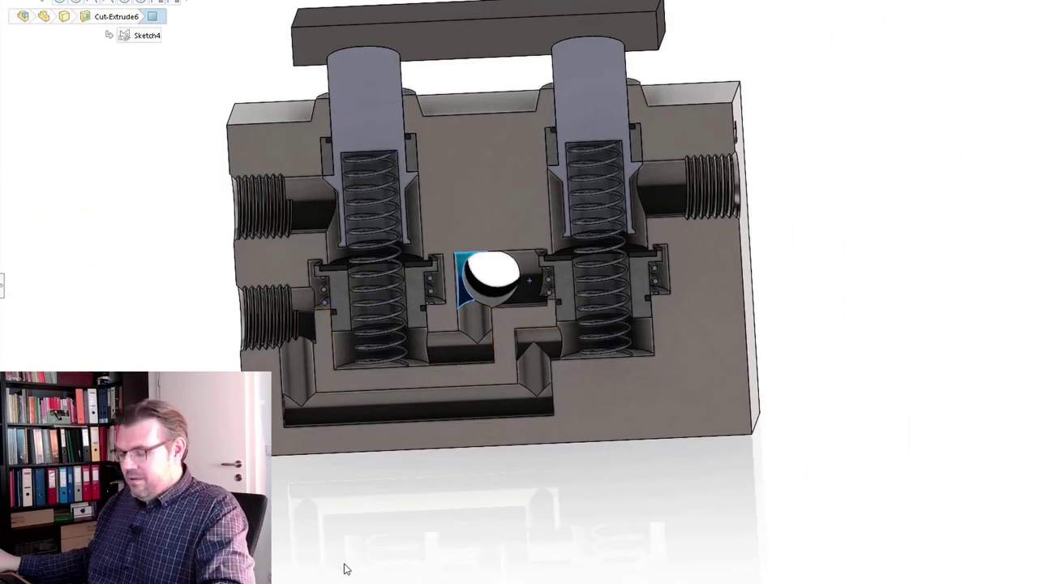
# Orbit, zoom out and pan to fit the whole valve body, including the top pressure plate.
pyautogui.moveTo(344, 569)
pyautogui.mouseDown()
pyautogui.moveTo(378, 568)
pyautogui.moveTo(364, 553)
pyautogui.moveTo(532, 574)
pyautogui.mouseUp()
pyautogui.scroll(3, 519, 567)
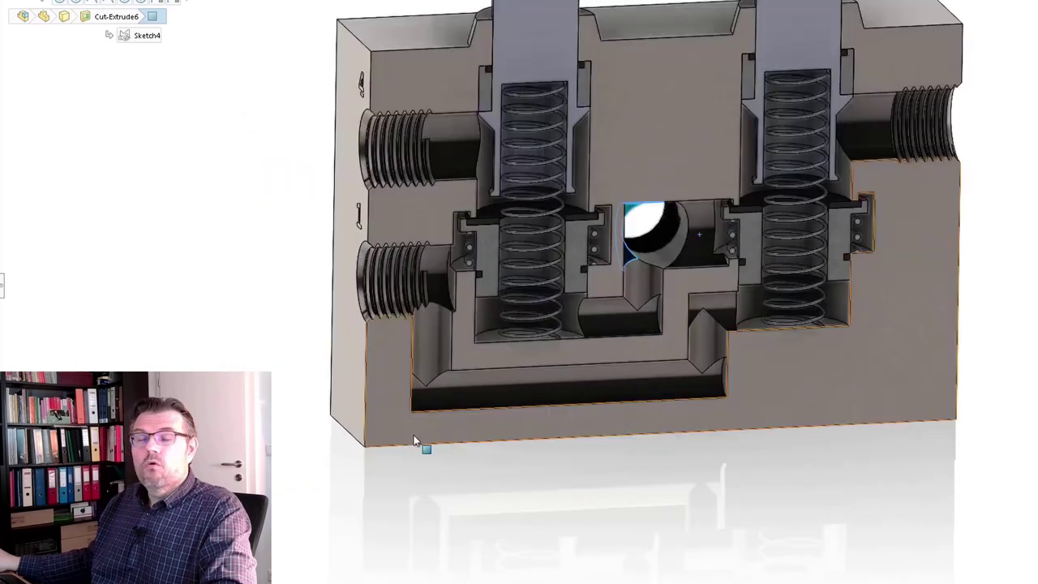
pyautogui.scroll(-2, 415, 430)
pyautogui.scroll(-1, 420, 405)
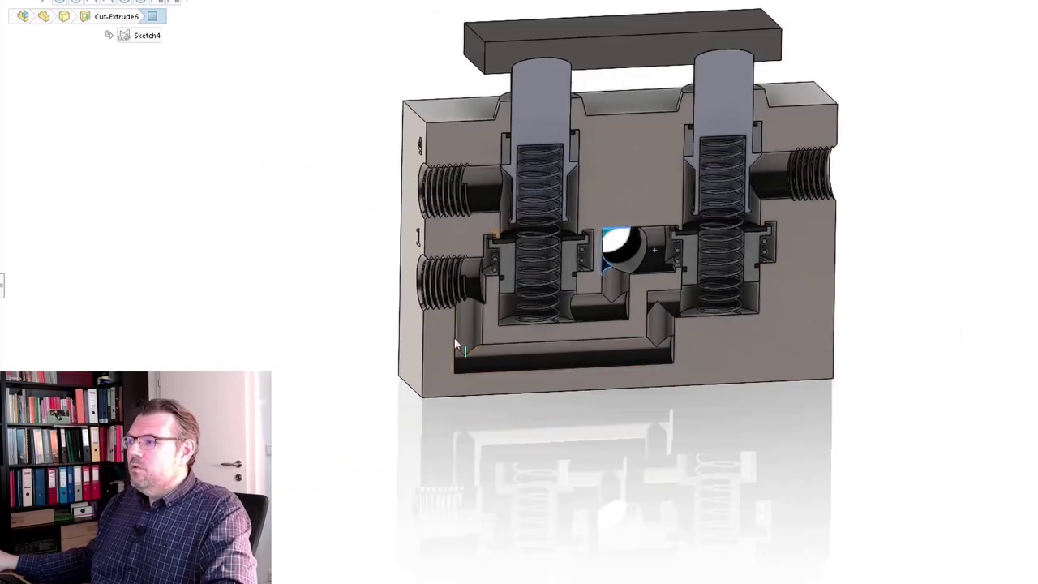
pyautogui.scroll(-1, 487, 486)
pyautogui.scroll(1, 518, 452)
pyautogui.moveTo(526, 452)
pyautogui.mouseDown()
pyautogui.moveTo(651, 540)
pyautogui.moveTo(635, 570)
pyautogui.mouseUp()
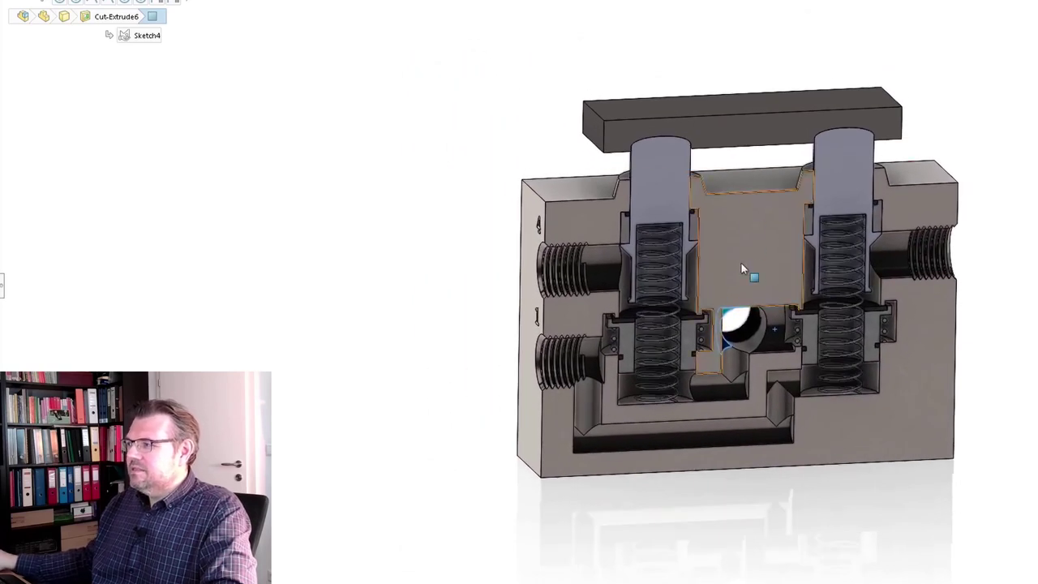
# Zoom in until the front-on rest-position section fills the graphics area.
pyautogui.scroll(2, 742, 466)
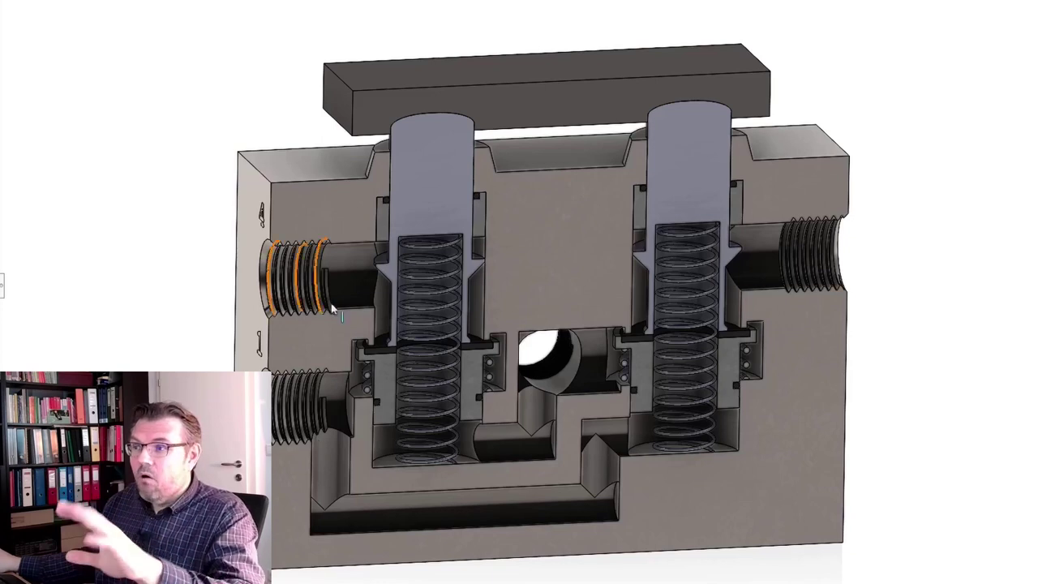
pyautogui.click(527, 98)
pyautogui.moveTo(525, 98); pyautogui.dragTo(523, 138)
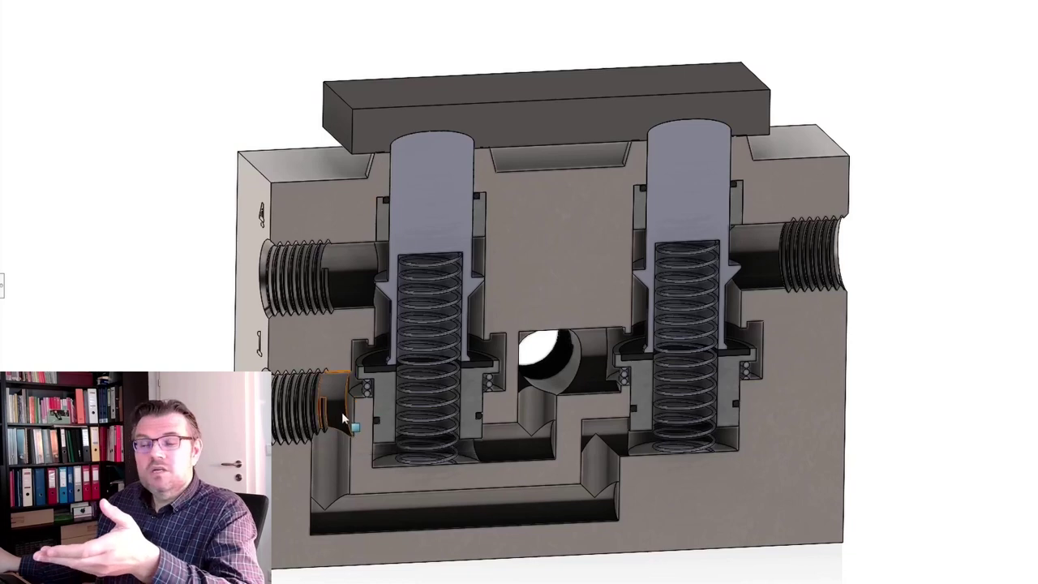
pyautogui.click(334, 456)
pyautogui.click(422, 511)
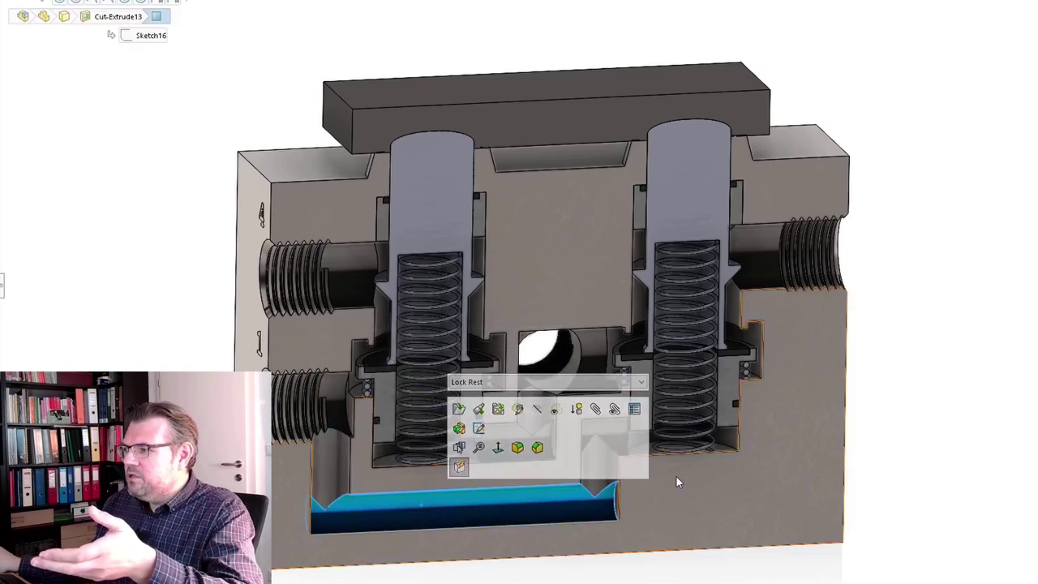
pyautogui.scroll(-2, 672, 471)
pyautogui.scroll(-3, 672, 471)
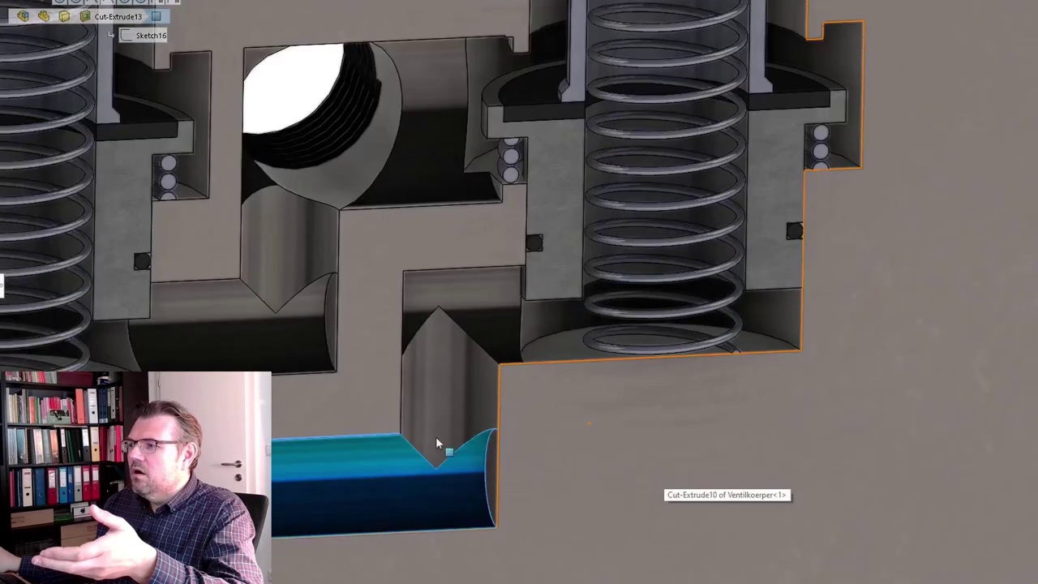
pyautogui.click(544, 334)
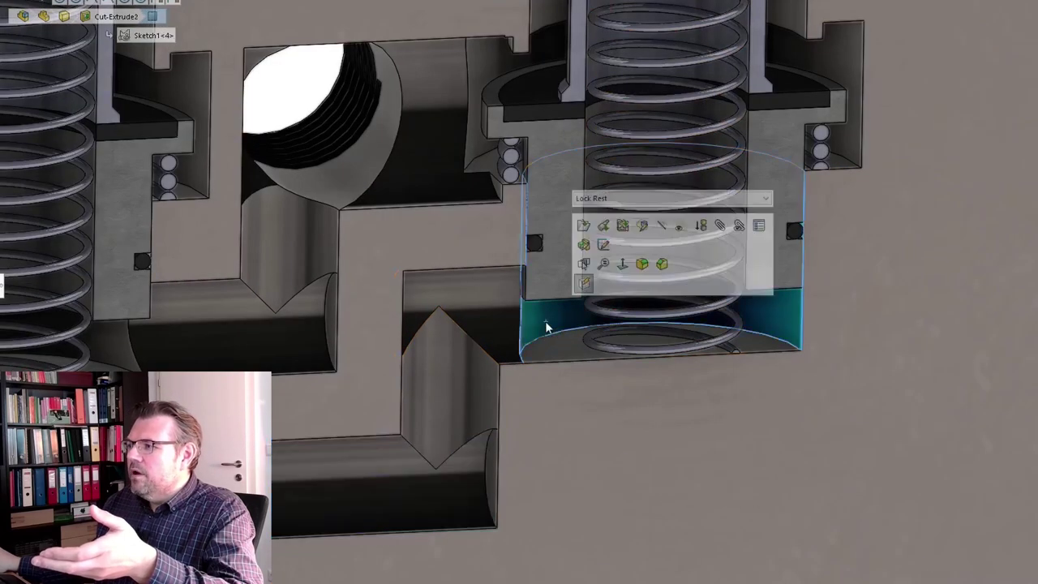
pyautogui.click(724, 156)
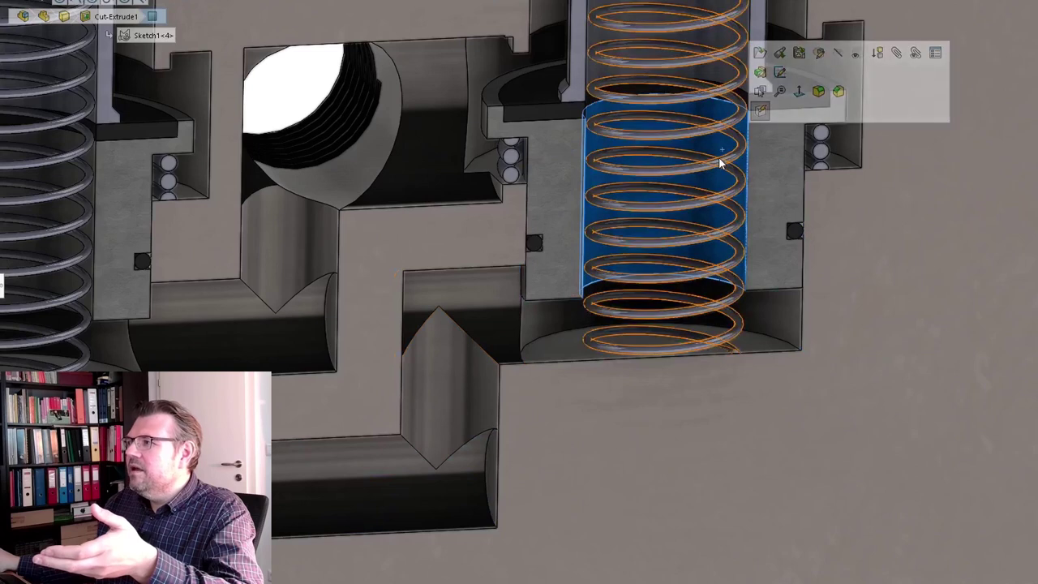
pyautogui.scroll(2, 718, 157)
pyautogui.scroll(-5, 473, 236)
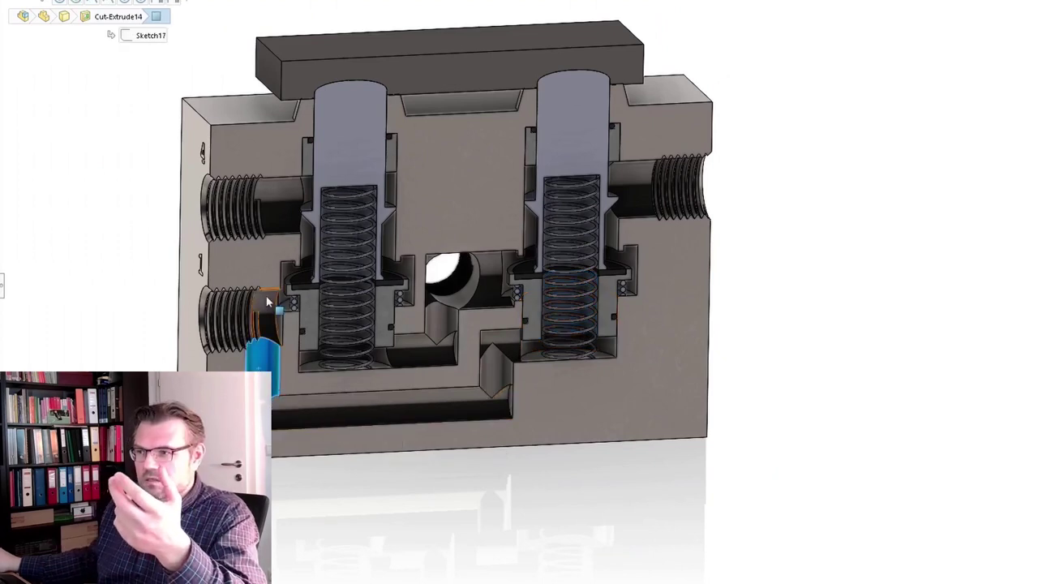
pyautogui.scroll(-5, 265, 296)
pyautogui.click(422, 232)
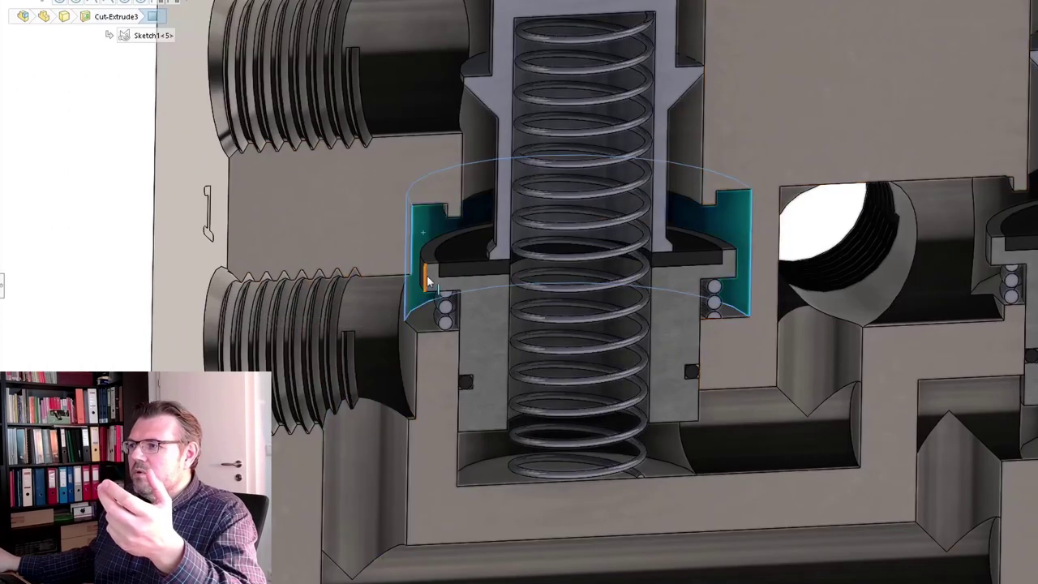
pyautogui.click(430, 101)
pyautogui.press('z')
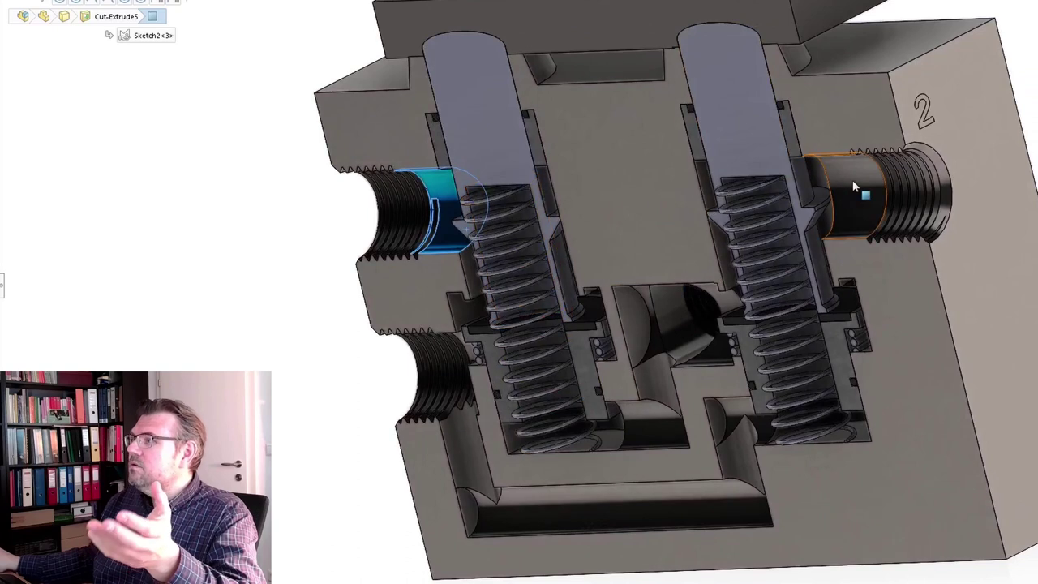
pyautogui.click(851, 191)
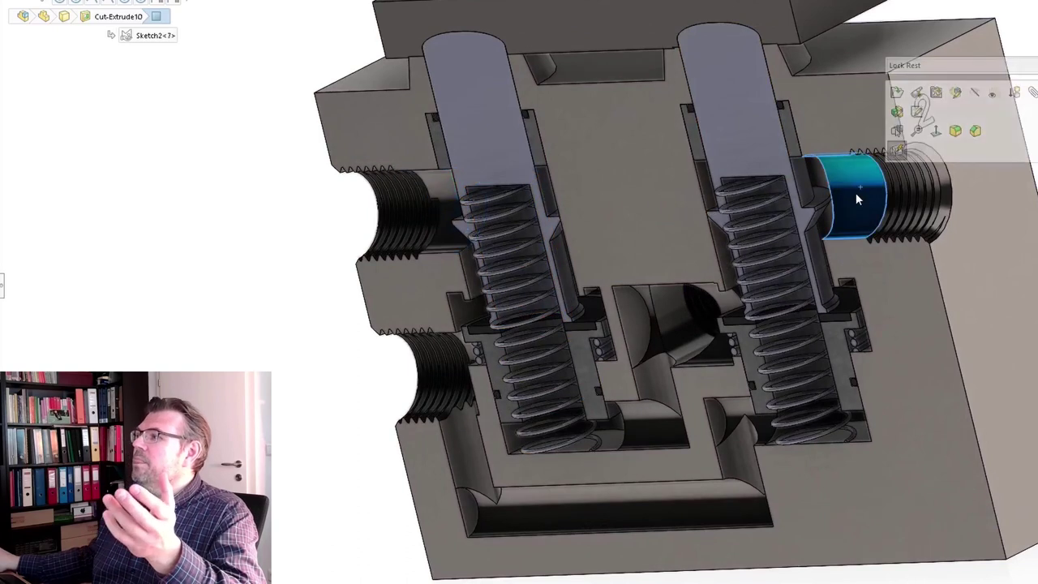
pyautogui.click(827, 201)
pyautogui.scroll(-4, 823, 272)
pyautogui.scroll(-2, 821, 272)
pyautogui.scroll(-2, 819, 264)
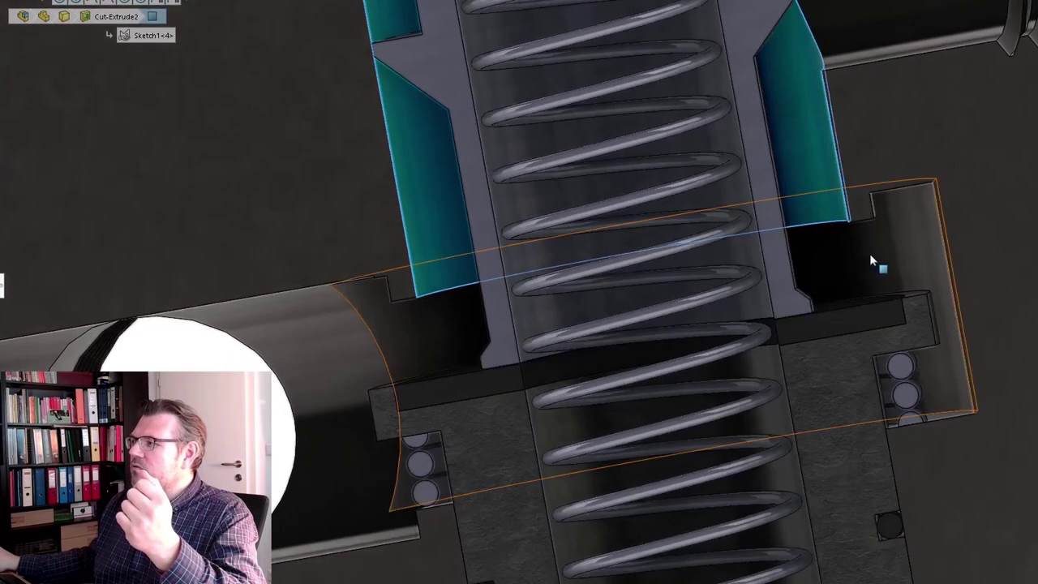
pyautogui.click(873, 249)
pyautogui.click(323, 351)
pyautogui.scroll(5, 316, 366)
pyautogui.scroll(3, 411, 354)
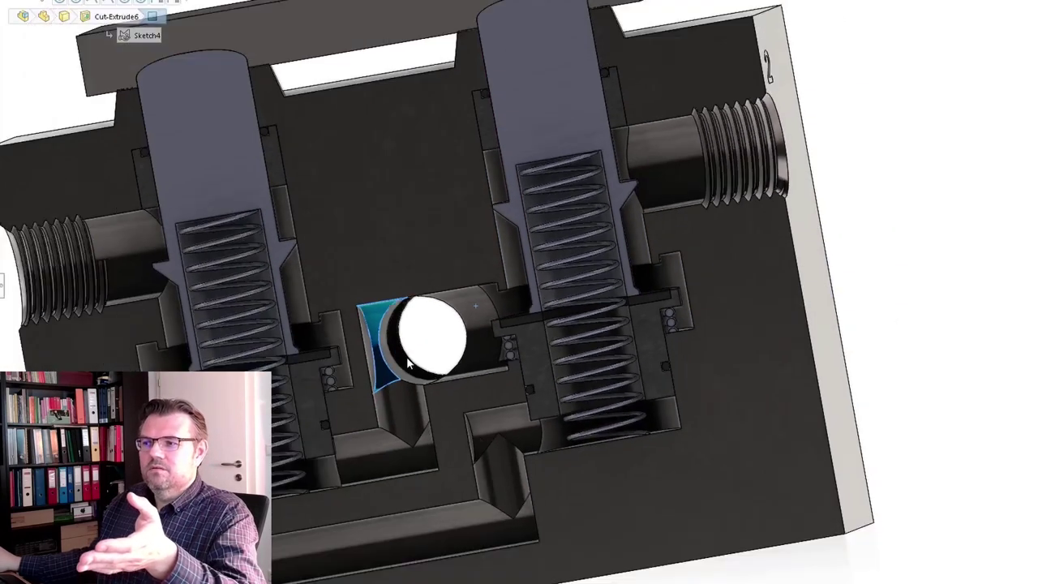
pyautogui.click(403, 461)
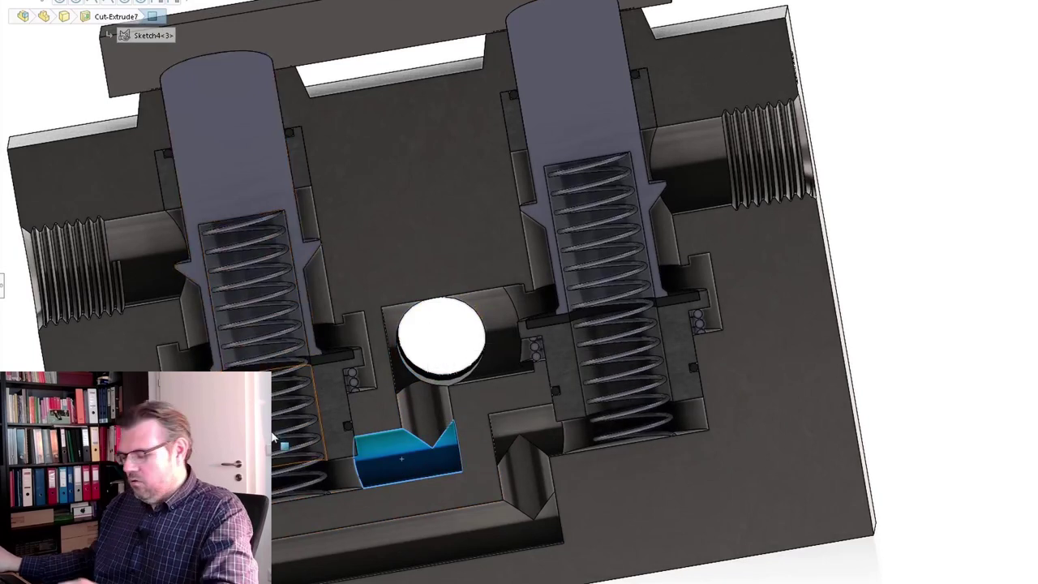
pyautogui.moveTo(278, 438); pyautogui.dragTo(518, 410)
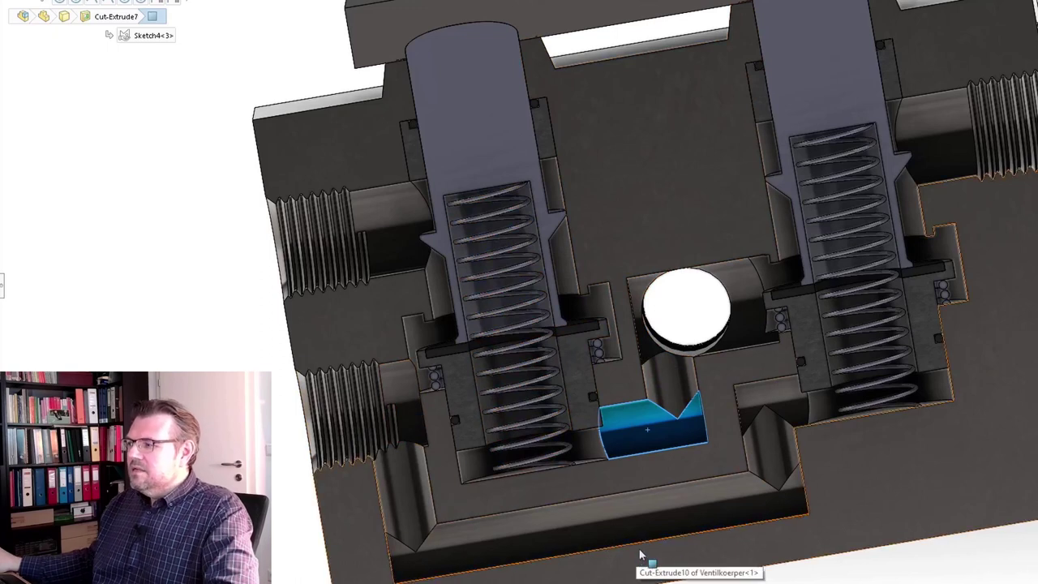
pyautogui.moveTo(669, 554)
pyautogui.mouseDown()
pyautogui.moveTo(707, 564)
pyautogui.moveTo(659, 558)
pyautogui.mouseUp()
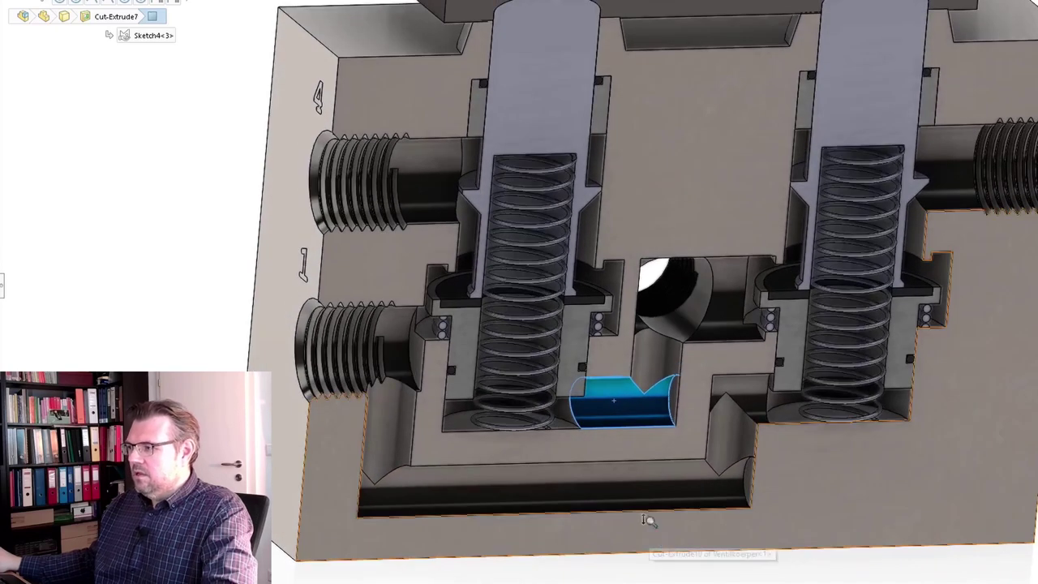
pyautogui.scroll(5, 660, 551)
pyautogui.scroll(1, 660, 544)
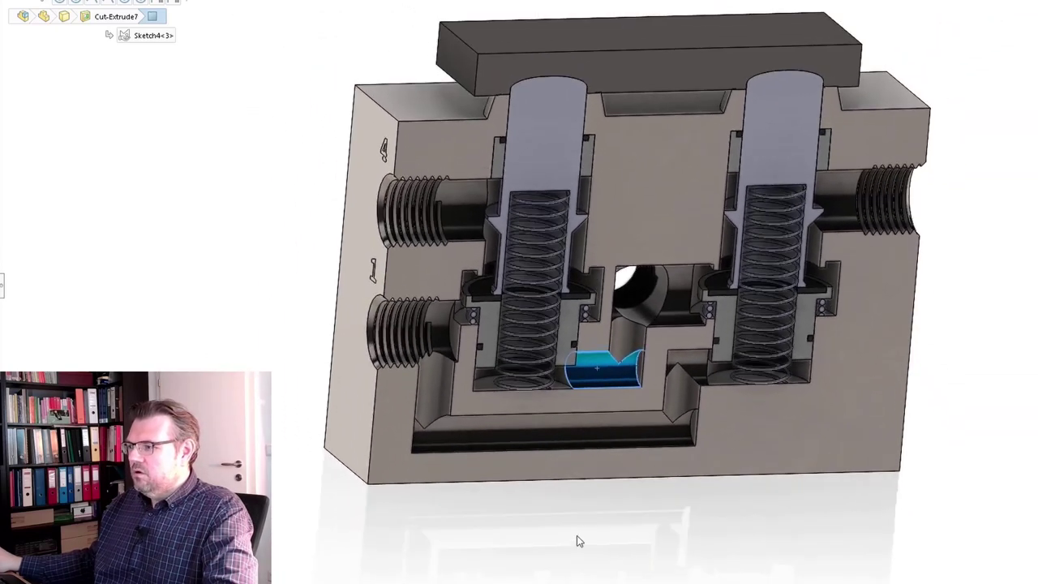
# Rotate the sectioned valve slightly and shift it to the right.
pyautogui.moveTo(558, 540); pyautogui.dragTo(646, 577)
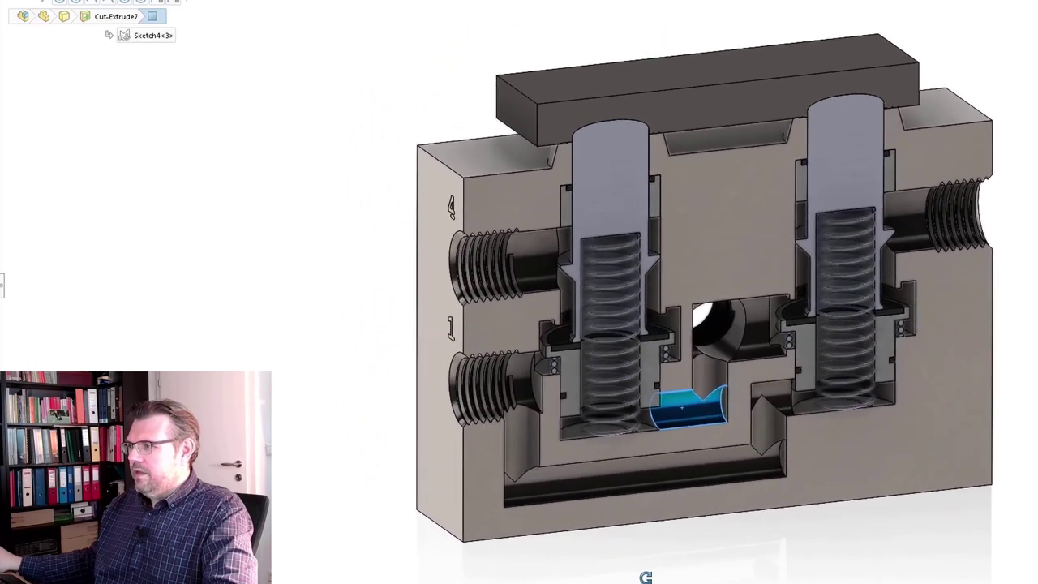